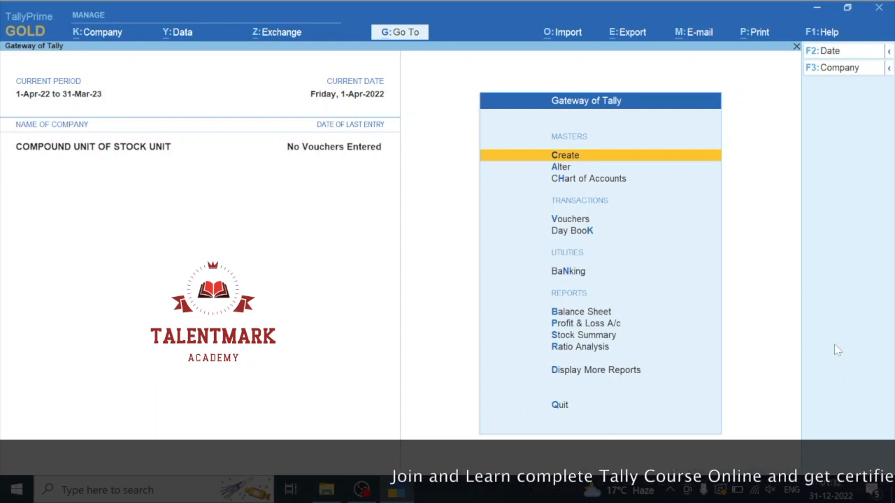
- Start creating a stock item named GOLD with no alias, under the Primary group
key(Return)
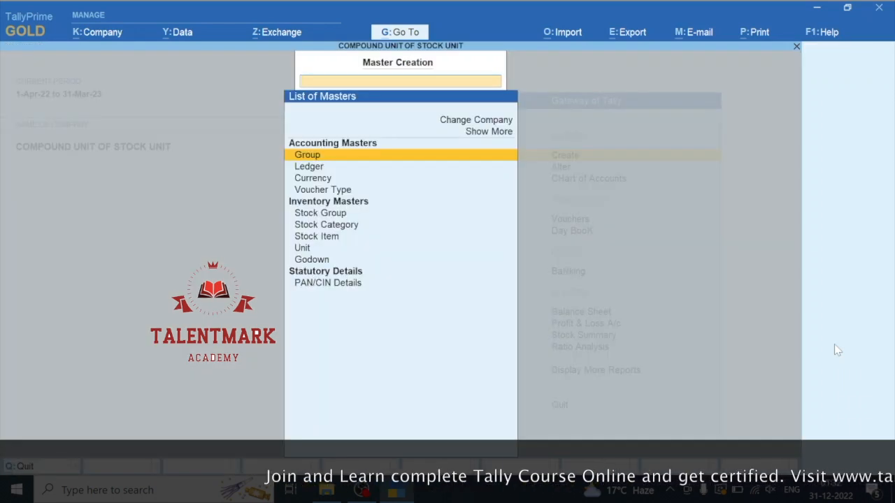
key(Down)
key(Down)
key(Down)
key(Down)
key(Down)
key(Down)
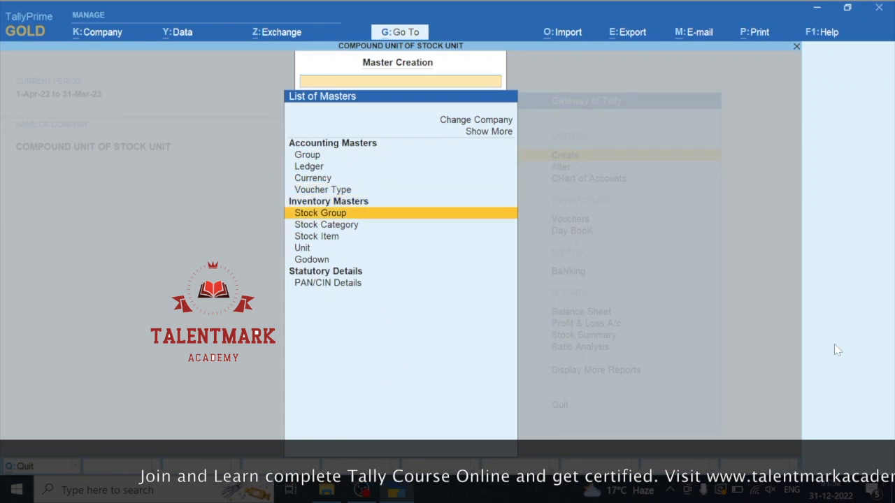
key(Return)
text(GOLD)
key(Return)
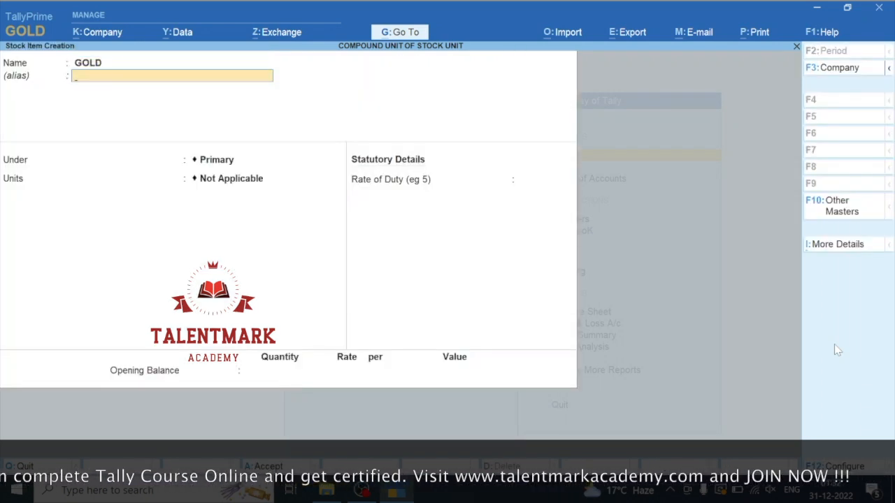
key(Return)
key(Return)
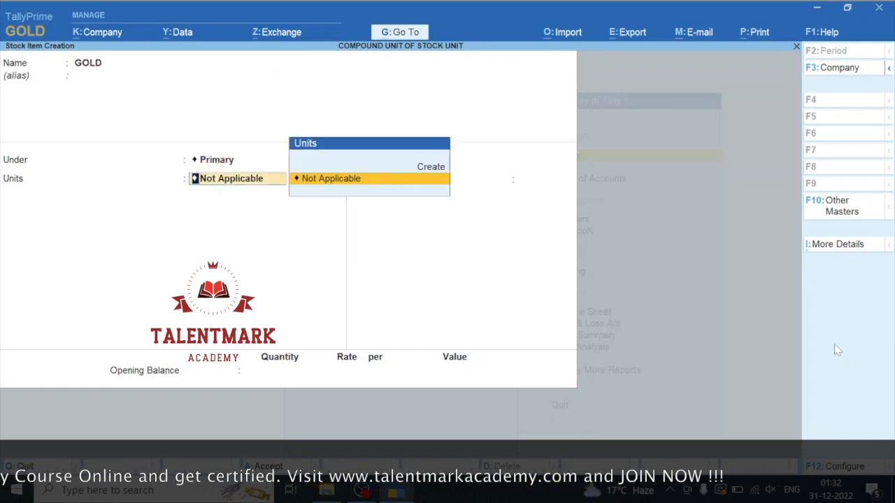
- Start a new unit for the GOLD item and set its type to Compound
key(Up)
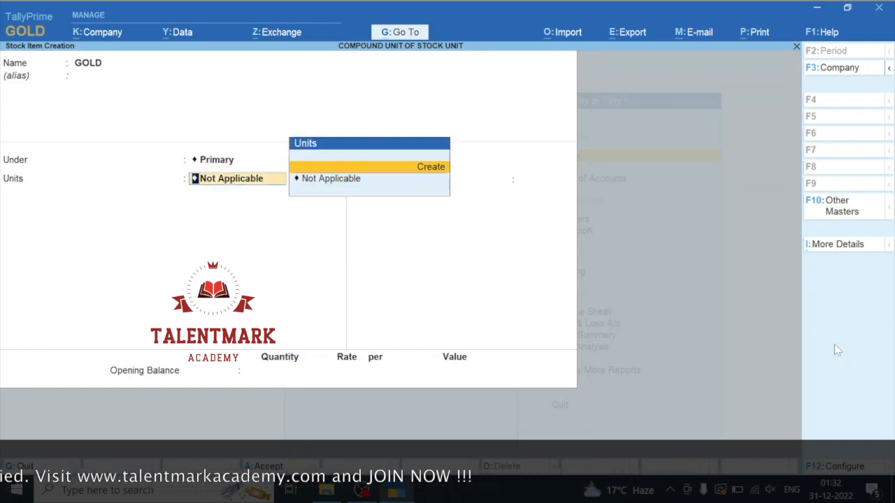
key(Return)
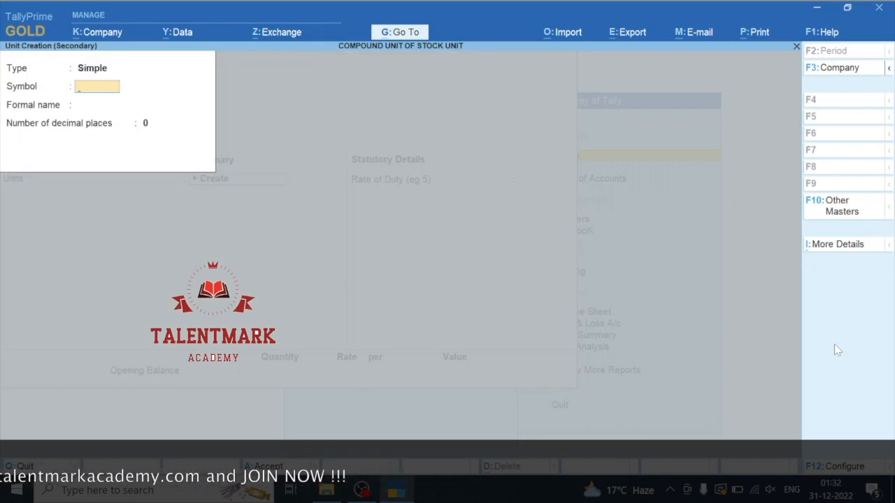
key(BackSpace)
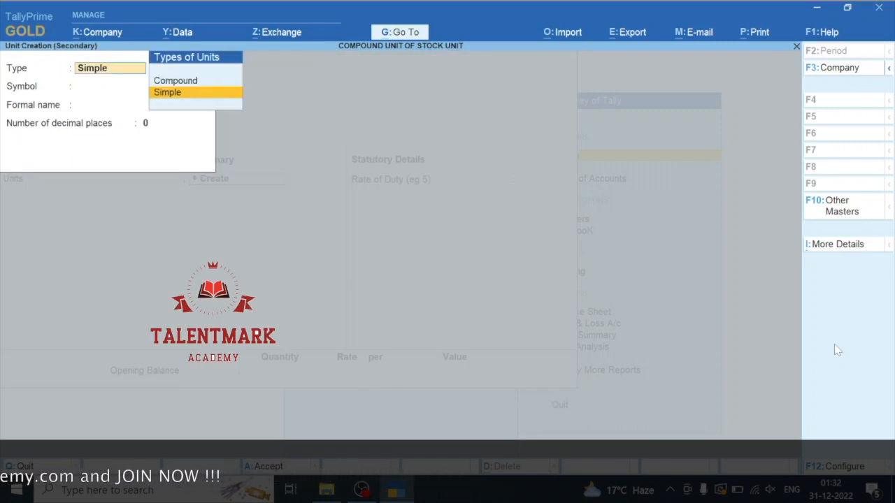
key(Up)
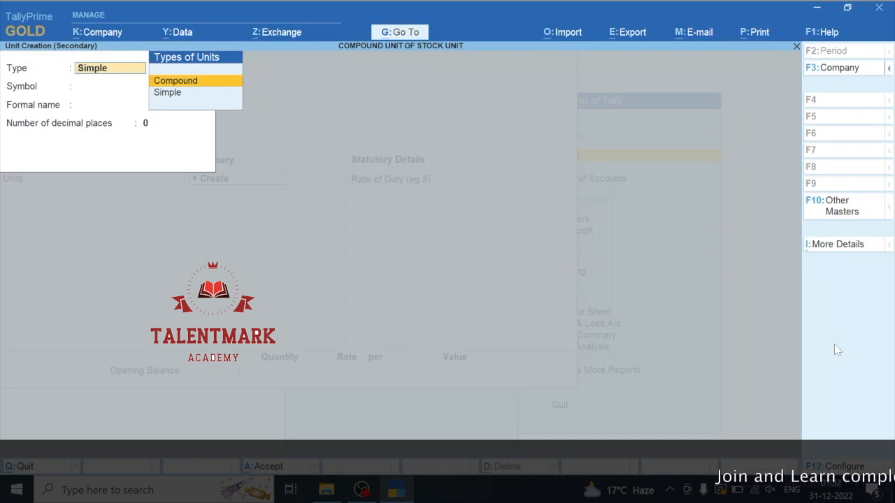
key(Return)
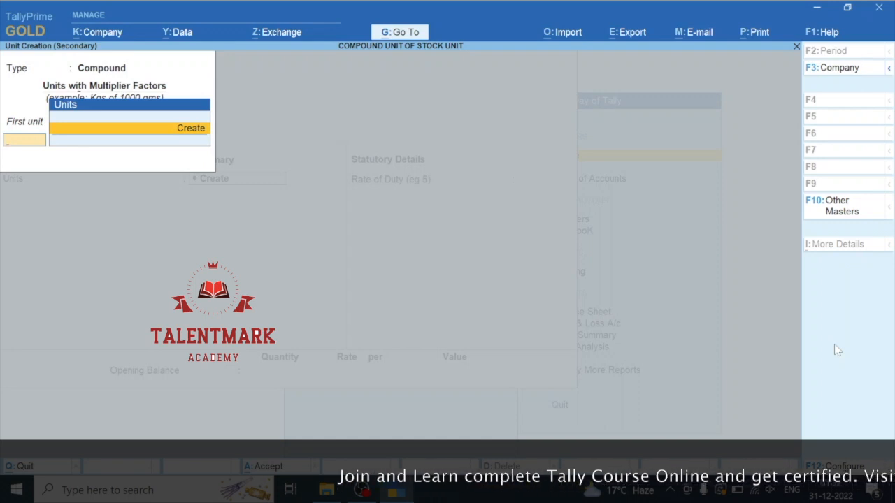
- Create a simple unit KG with formal name KILOGRAM and 2 decimal places as the compound unit's first unit
key(Return)
text(KG)
key(Return)
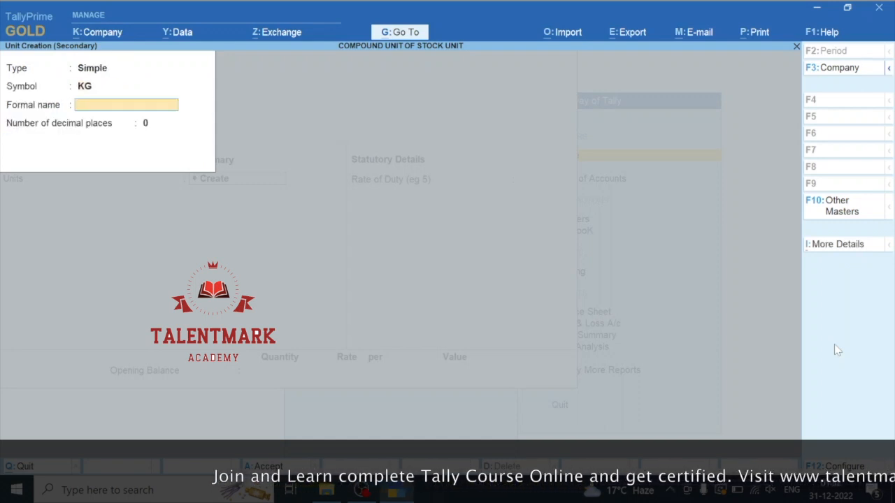
text(KILOG)
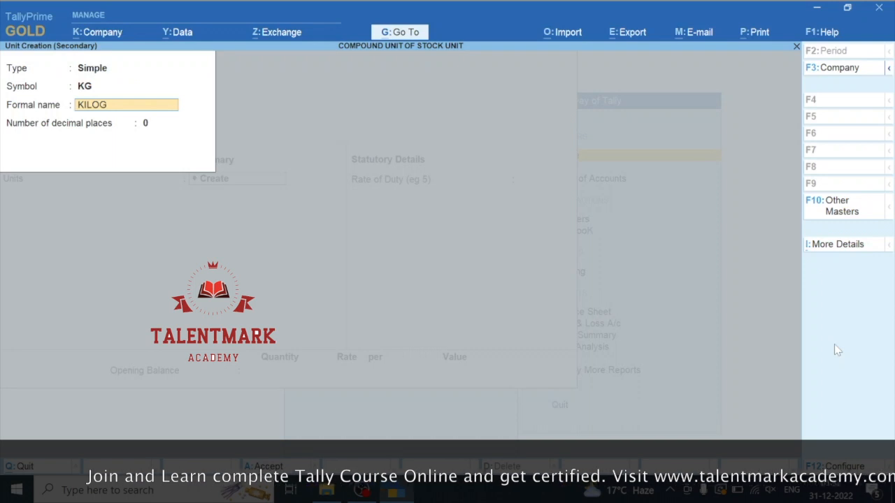
text(RAM)
key(Return)
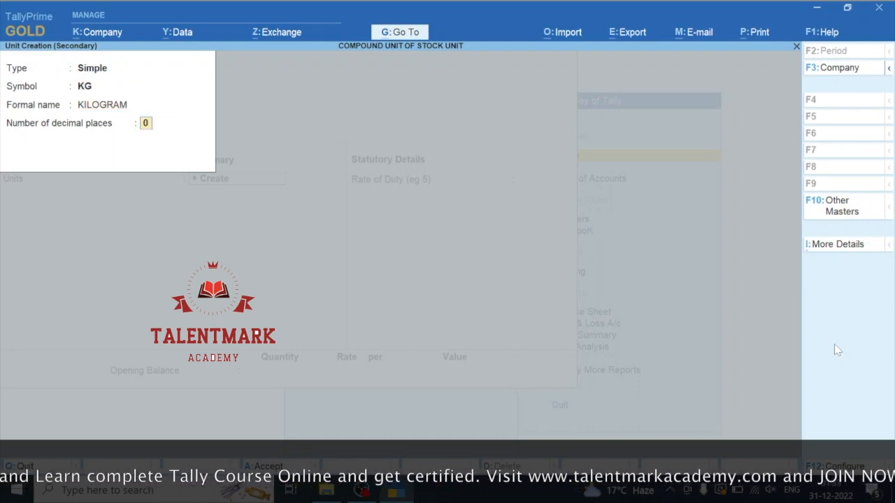
text(2)
key(Return)
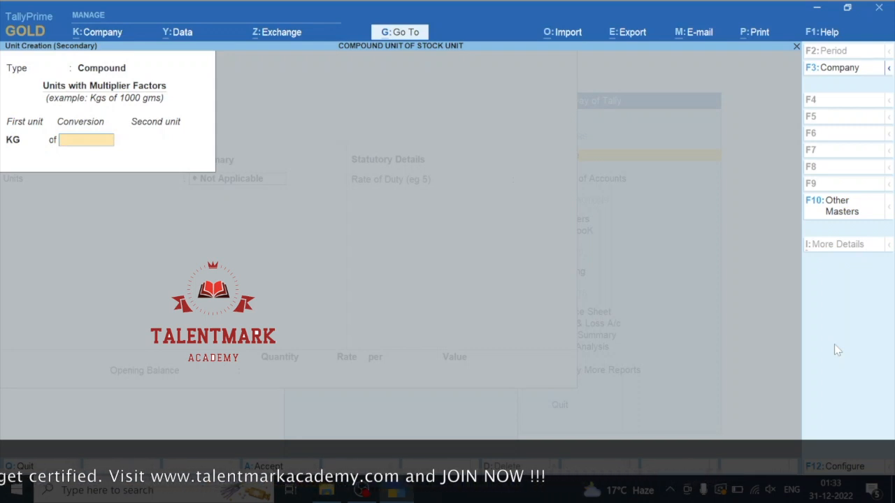
- Set the conversion to 1,000, create GM (GRAM) as the second unit, and accept the compound unit
text(1,000)
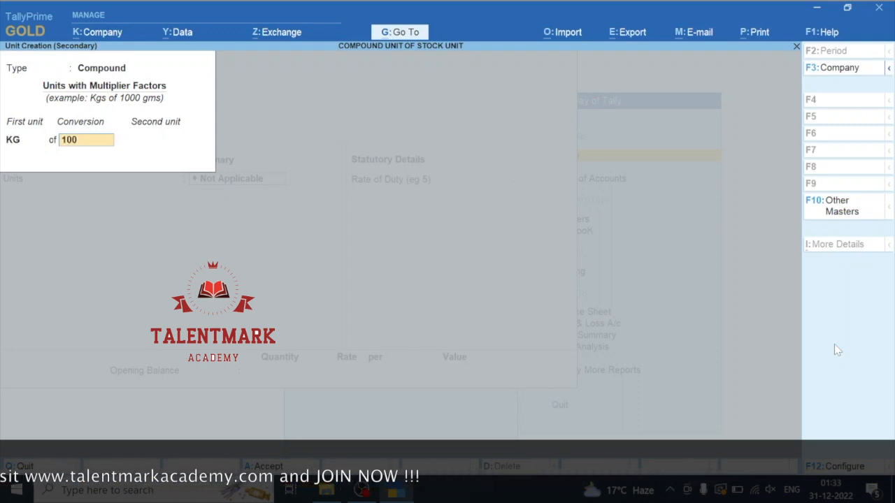
key(Return)
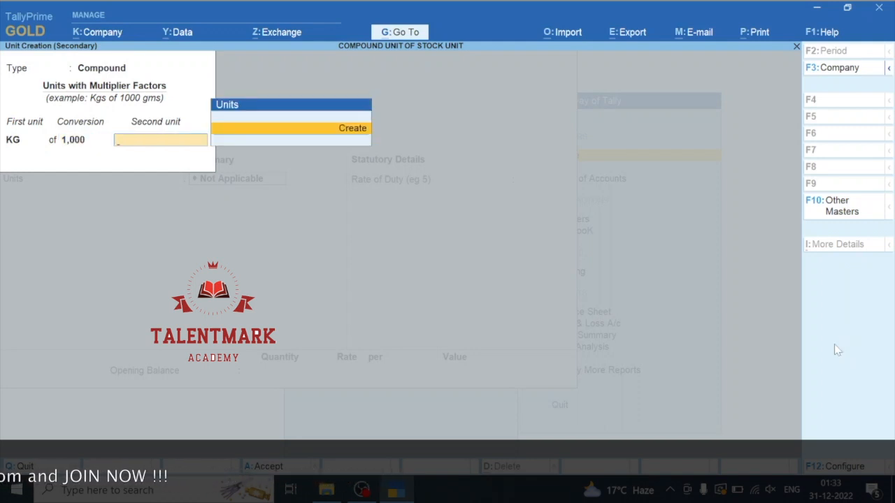
key(Return)
key(Return)
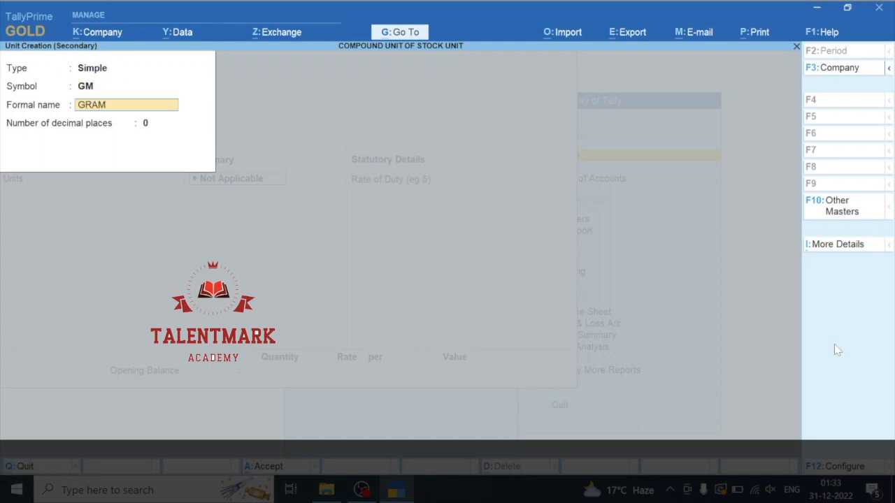
key(Return)
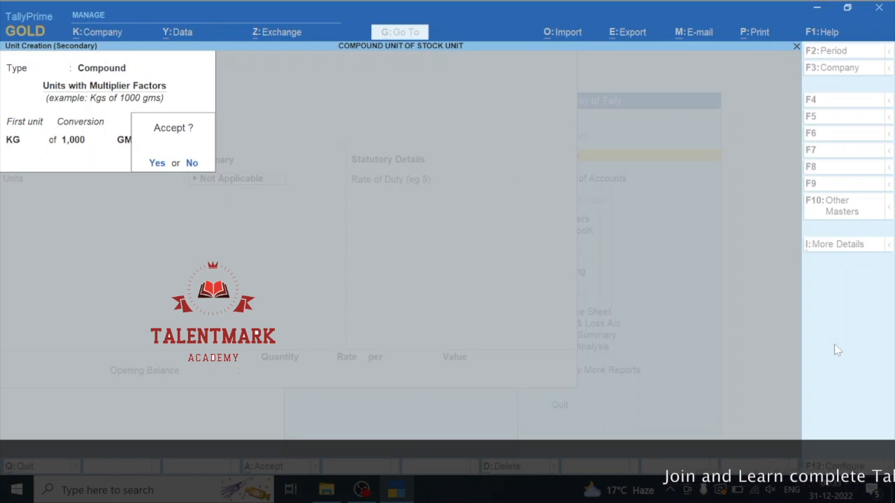
key(Return)
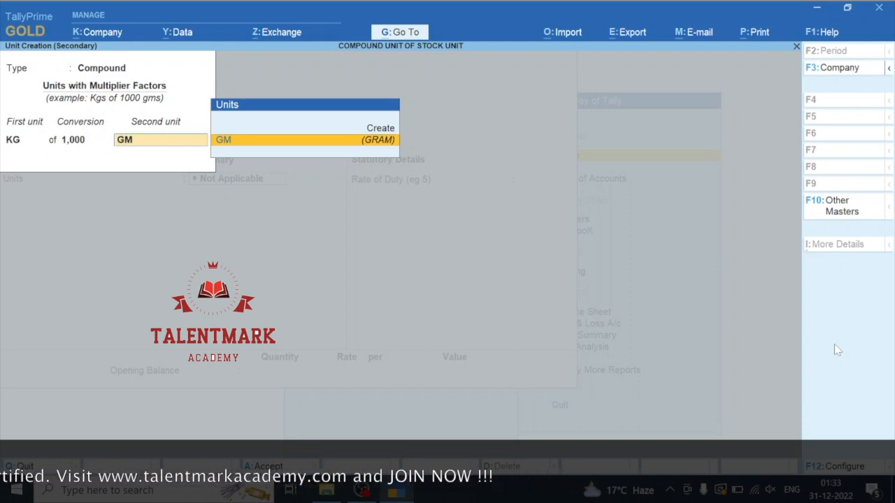
key(Return)
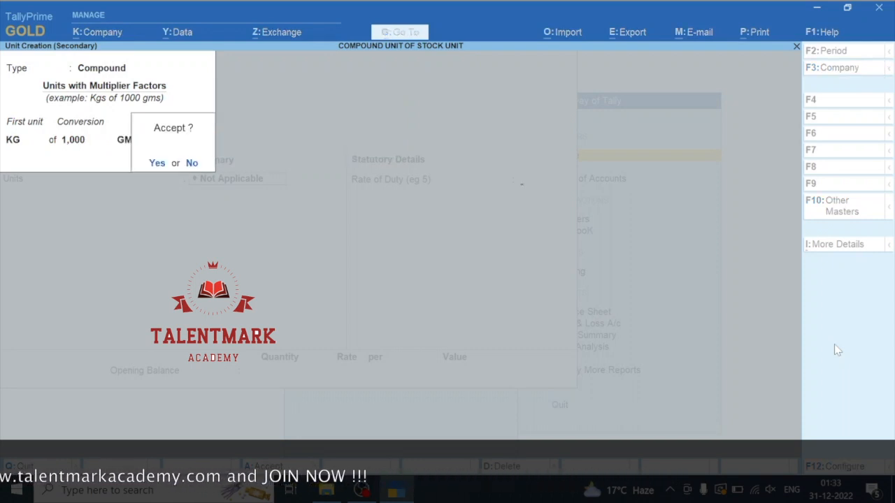
key(Return)
- Save the GOLD stock item with no duty rate and return to the Gateway of Tally
key(Return)
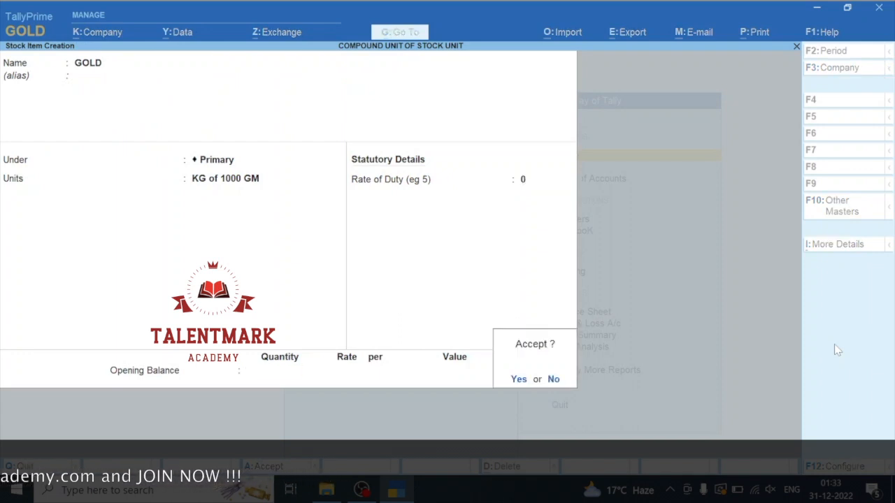
key(Return)
key(Escape)
key(y)
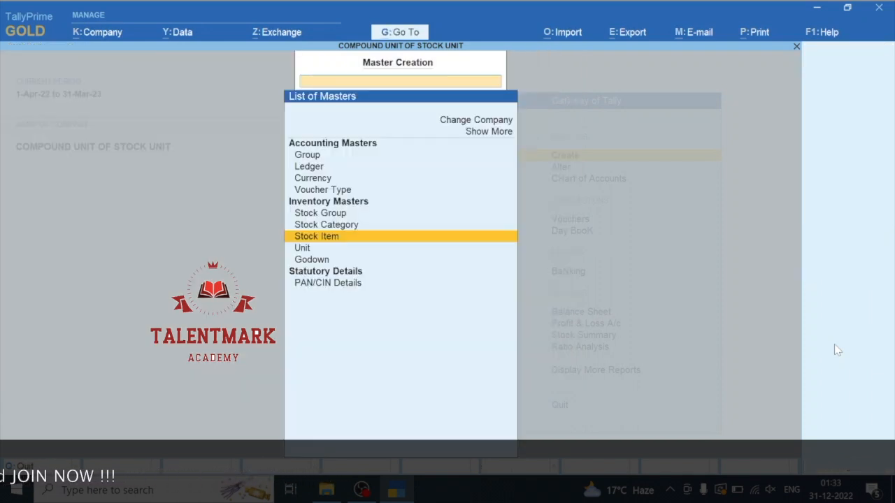
key(Escape)
- Start a purchase voucher with Cash as the party account and create PURCHASE as its purchase ledger
key(v)
key(F8)
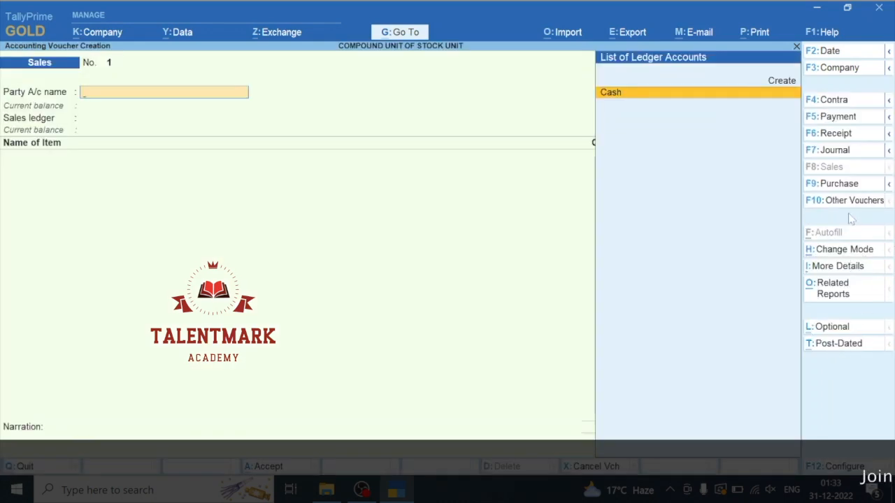
key(F9)
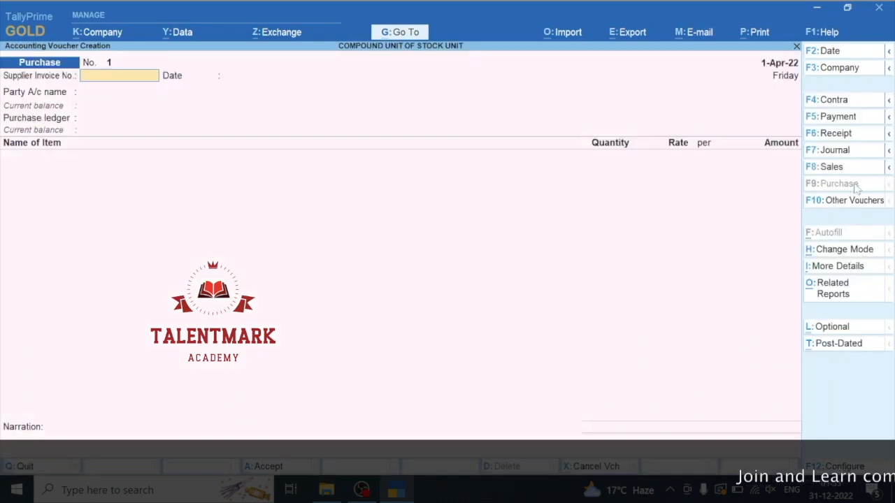
key(Return)
key(Return)
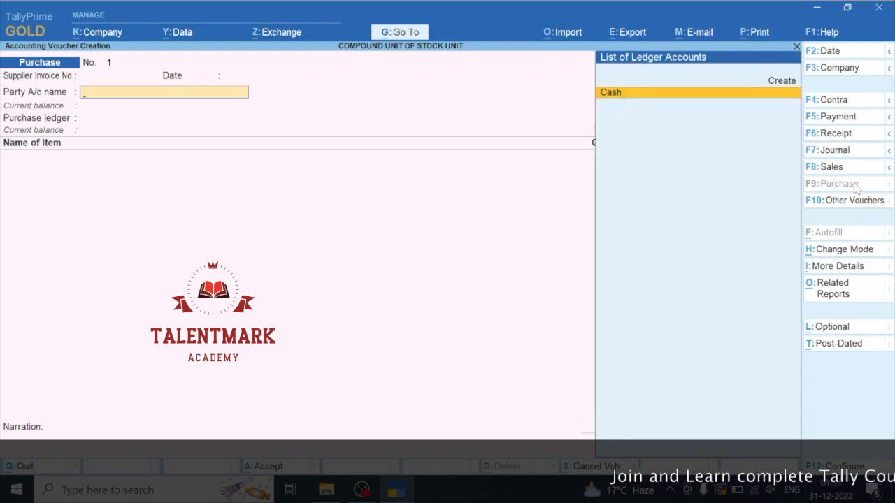
key(Return)
key(ctrl+a)
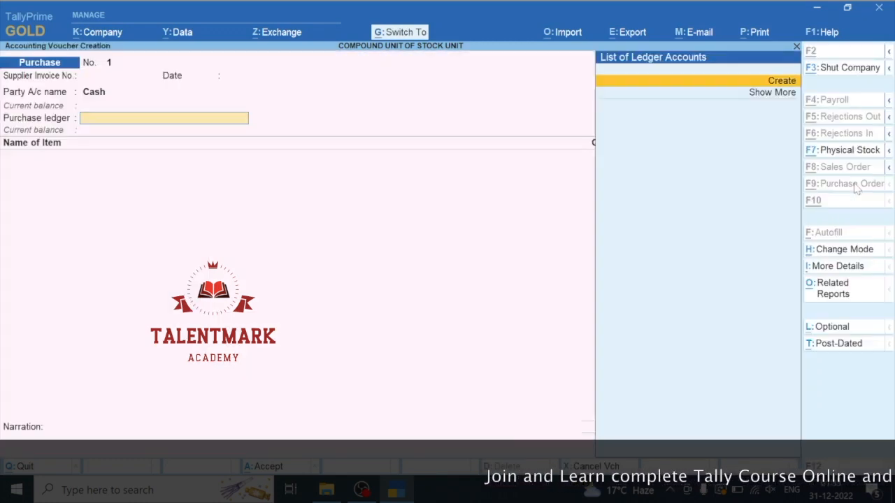
key(Return)
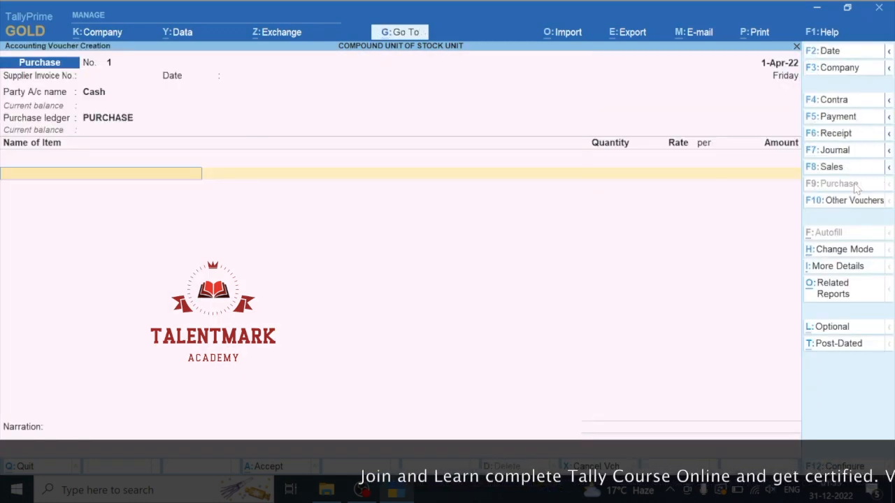
- Enter 1 KG of GOLD at a rate of 5,000 per GM in the purchase voucher and save it
key(Return)
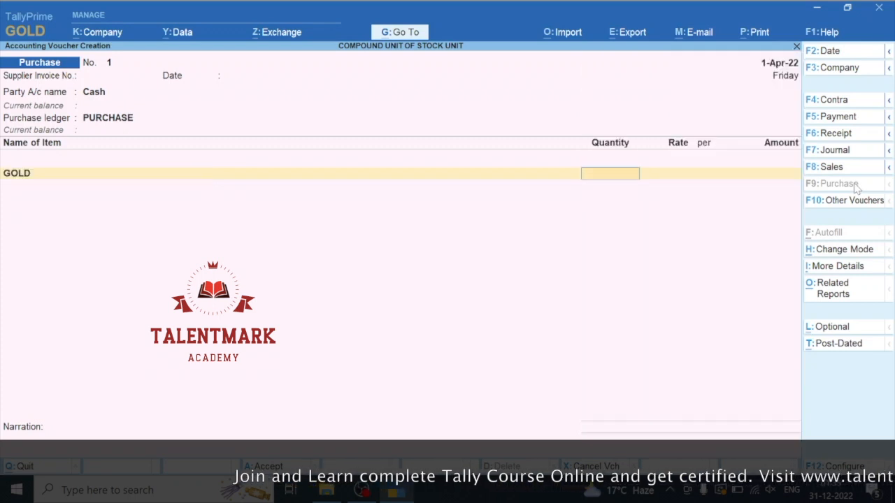
key(Return)
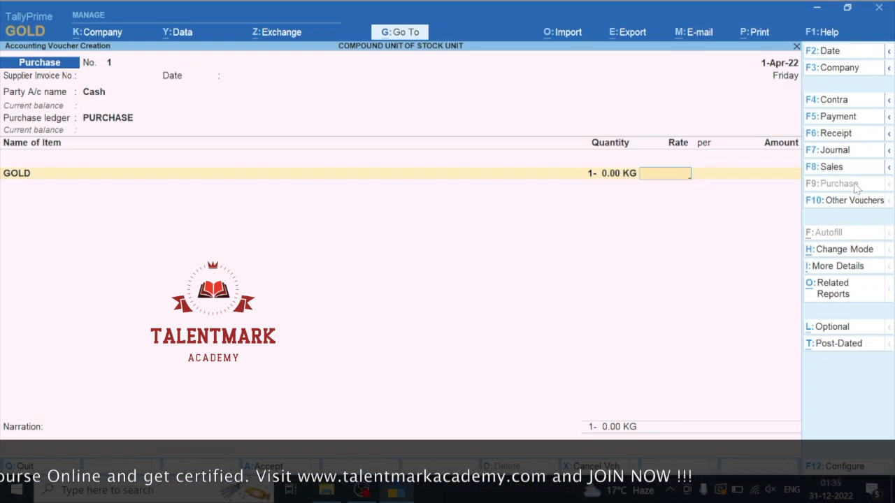
text(5,00)
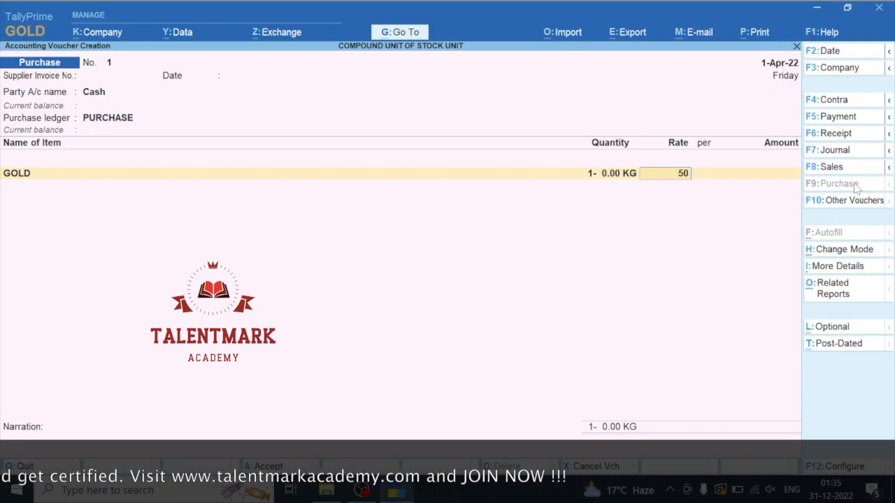
text(00)
key(Return)
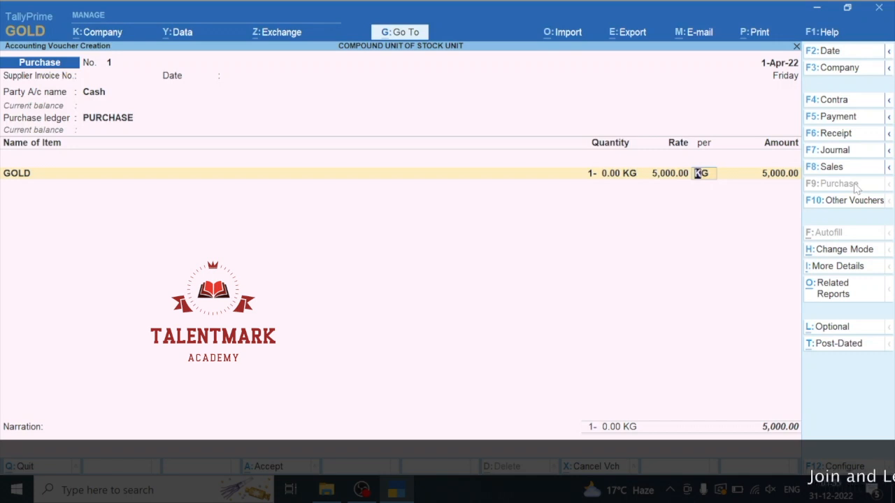
key(Return)
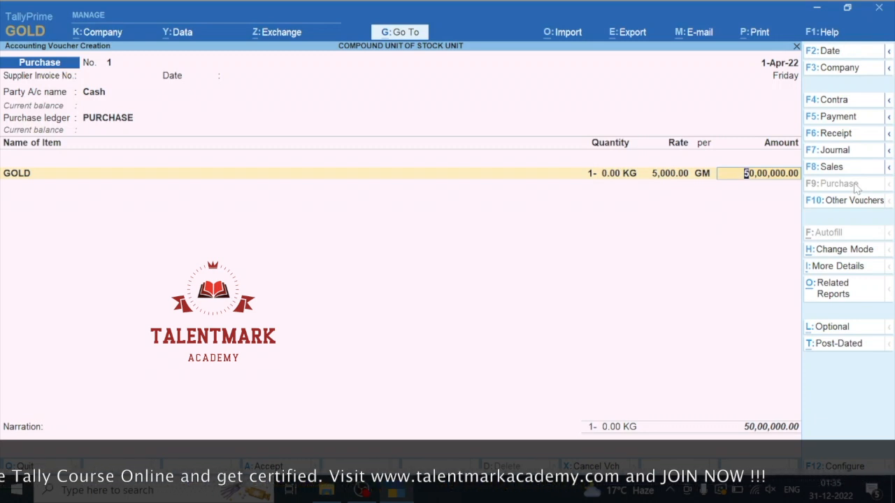
key(ctrl)
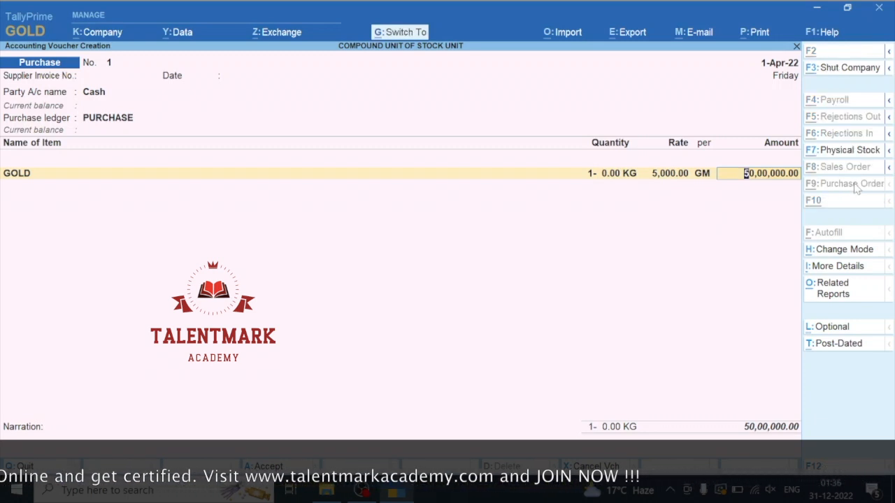
key(ctrl+a)
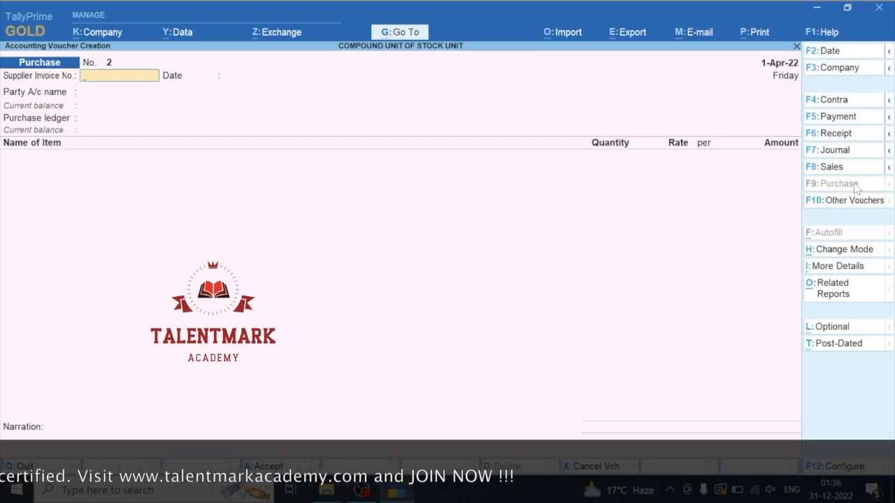
- Start a sales voucher with Cash as the party account and SALES as the sales ledger
click(865, 172)
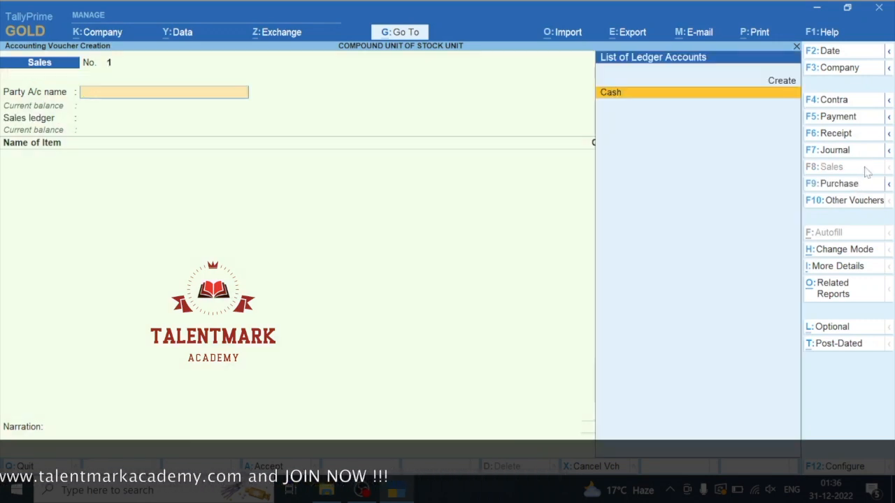
key(Return)
key(ctrl+a)
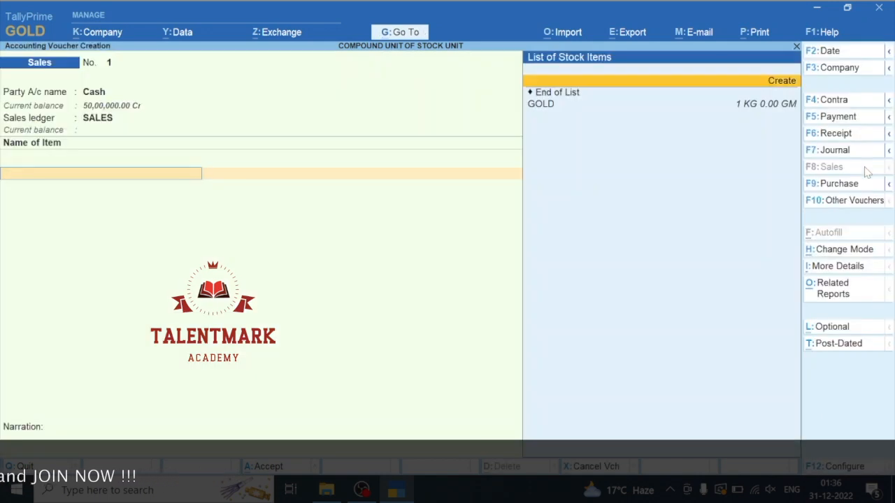
- Enter GOLD in the sales voucher with a quantity of 0-5 KG at a rate of 5,300 per GM
key(Return)
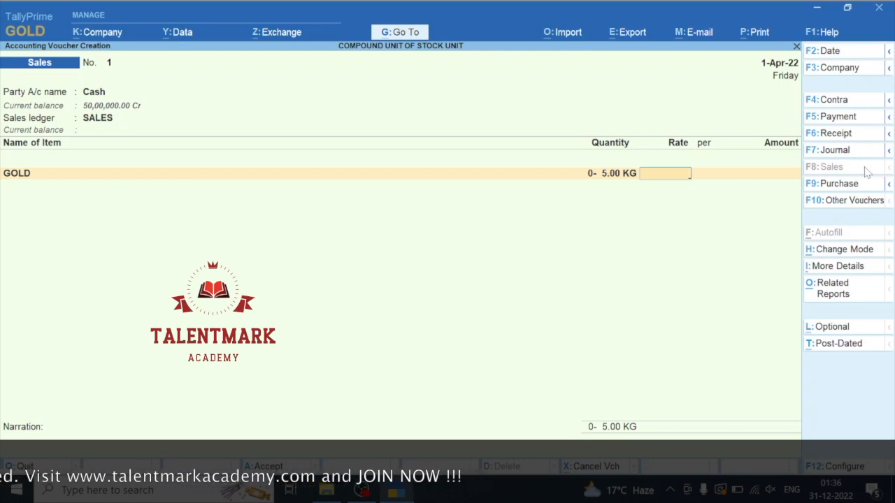
text(5300)
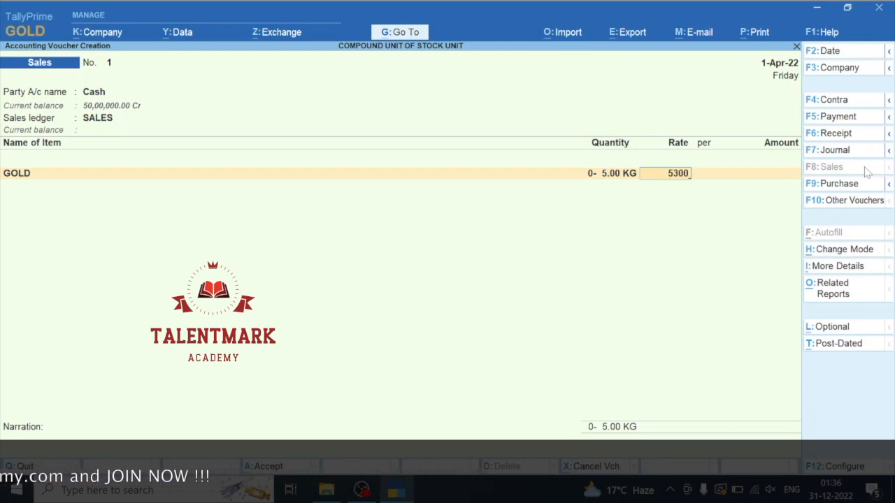
key(Return)
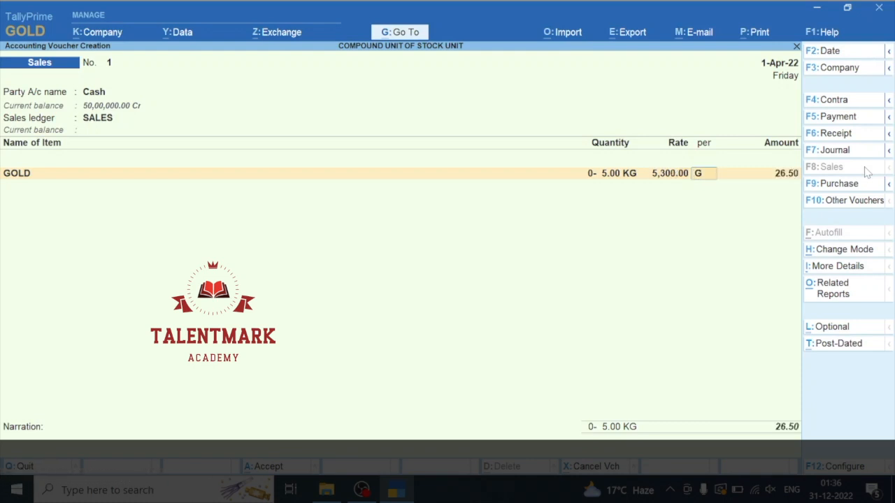
text(GM)
key(Return)
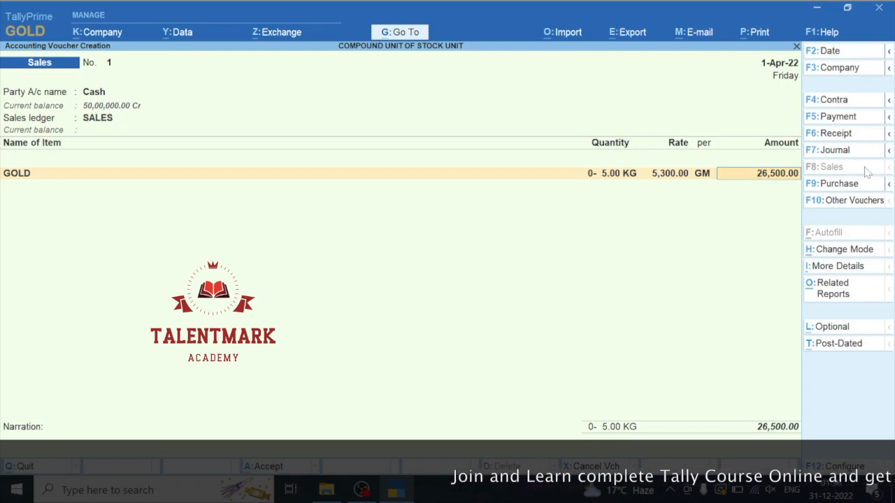
key(ctrl)
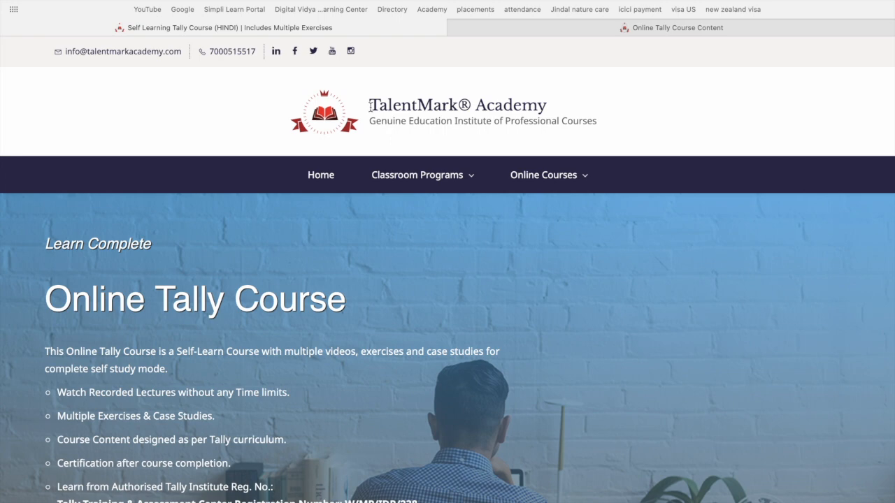
- In the web browser, look through TalentMark Academy's Online Tally Course page and the course curriculum on the Online Tally Course Content page
drag(370, 106, 569, 108)
click(568, 107)
mouse_move(557, 183)
scroll(561, 354, down, 6)
scroll(561, 356, down, 5)
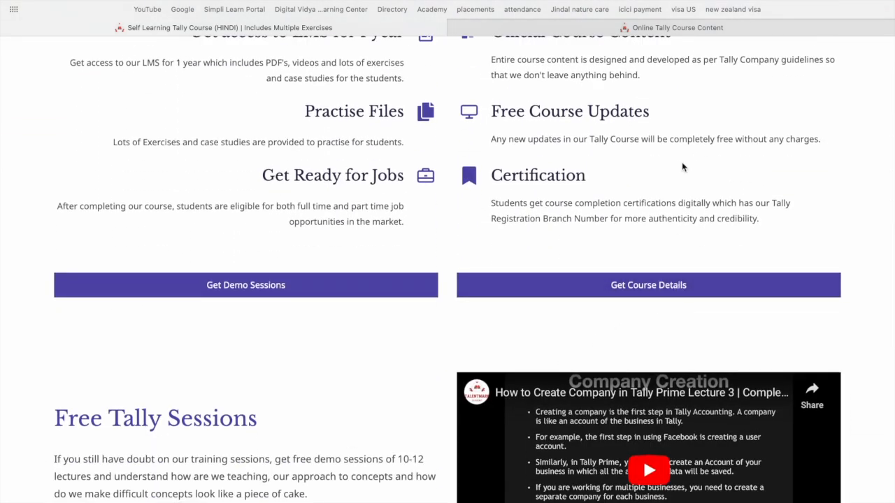
click(672, 27)
scroll(677, 315, down, 7)
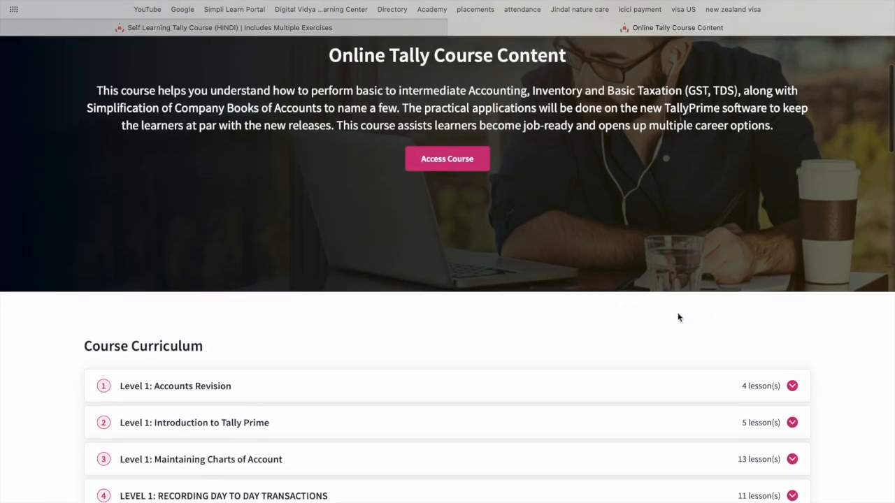
scroll(677, 316, down, 3)
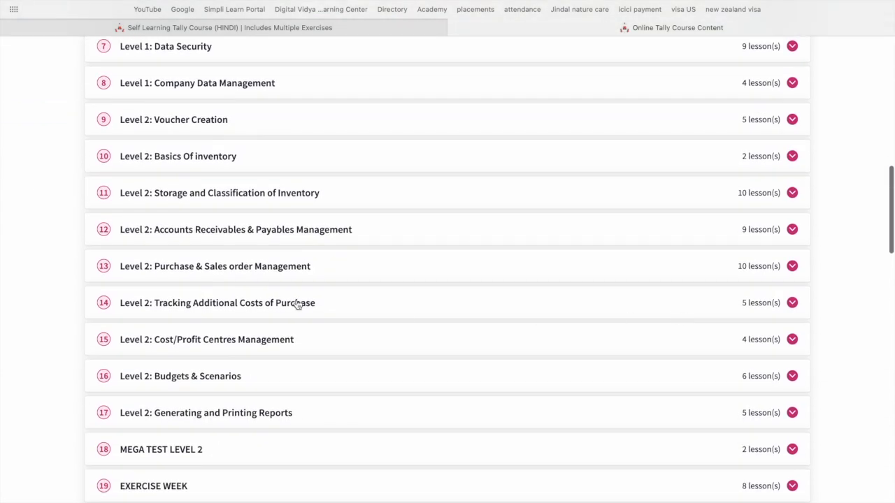